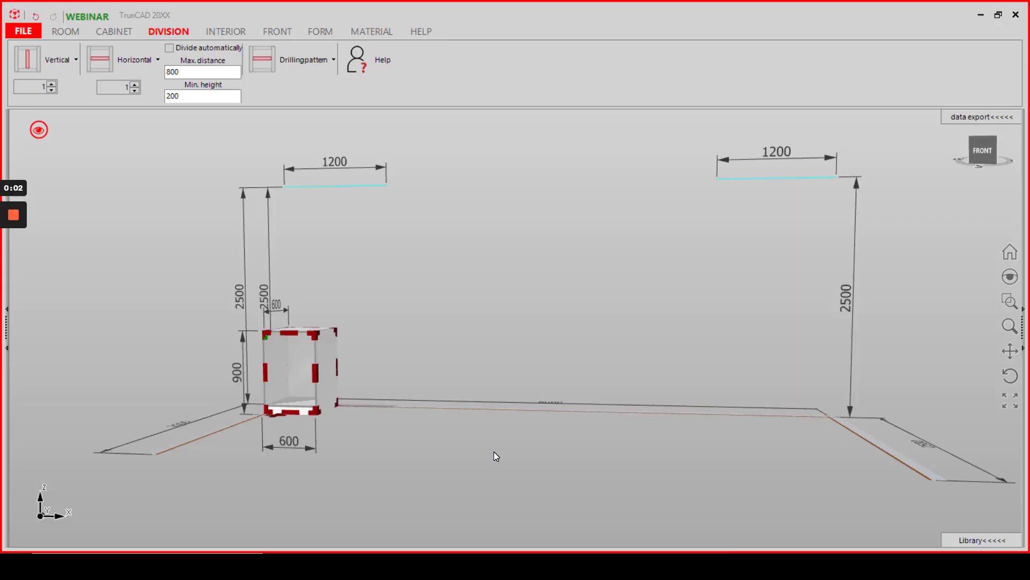
Start a new drilling pattern named "crossbar front" and include it in the part list.
{"action": "left_click_drag", "start_coordinate": [478, 443], "coordinate": [477, 443]}
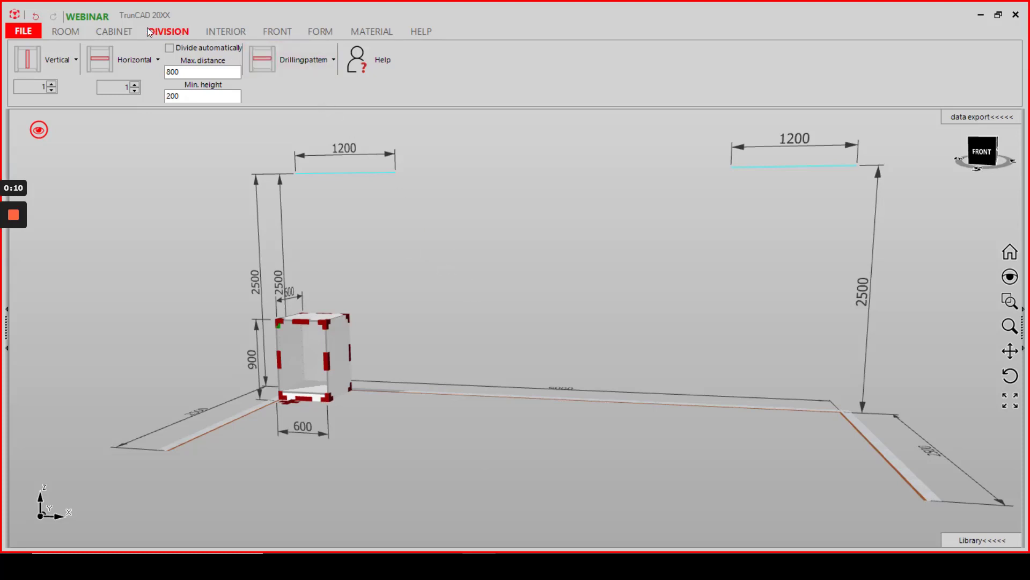
{"action": "left_click", "coordinate": [332, 61]}
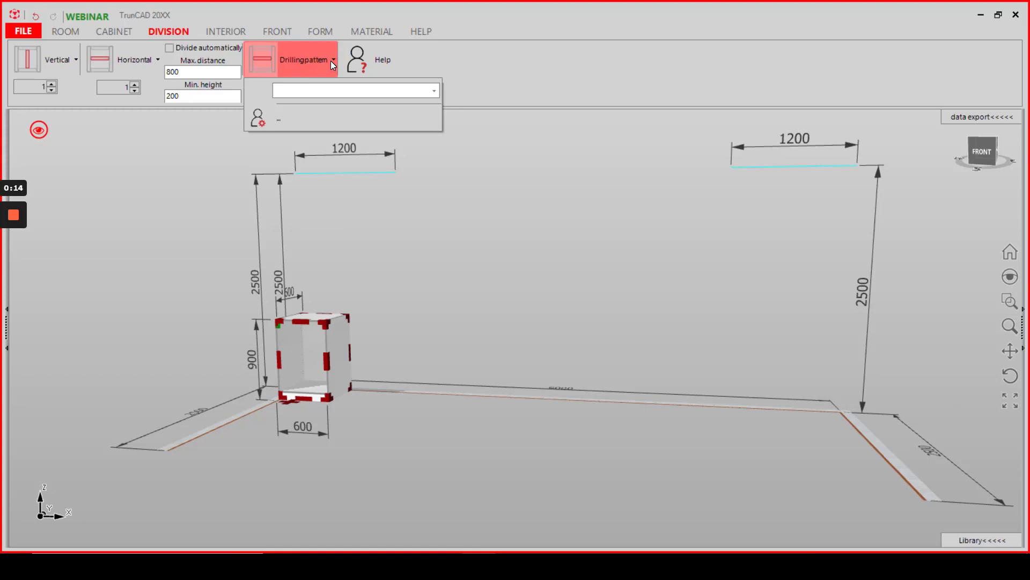
{"action": "left_click", "coordinate": [307, 117]}
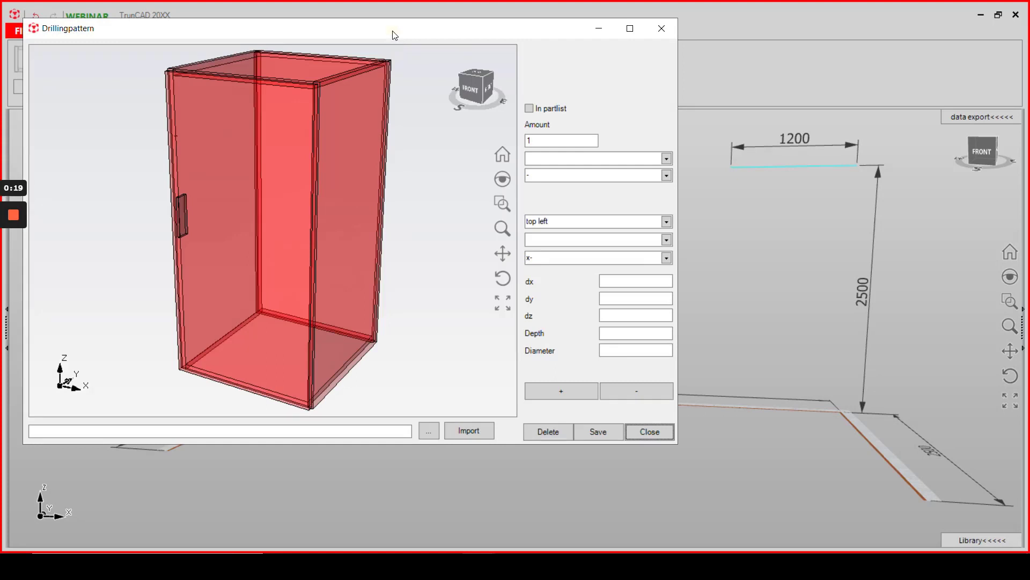
{"action": "left_click_drag", "start_coordinate": [395, 35], "coordinate": [483, 58]}
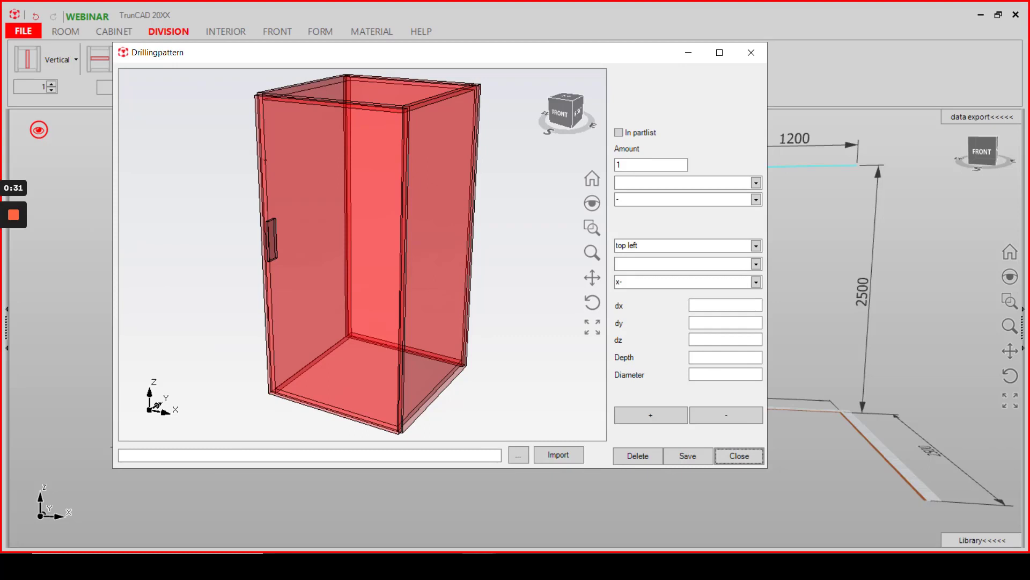
{"action": "left_click", "coordinate": [619, 132]}
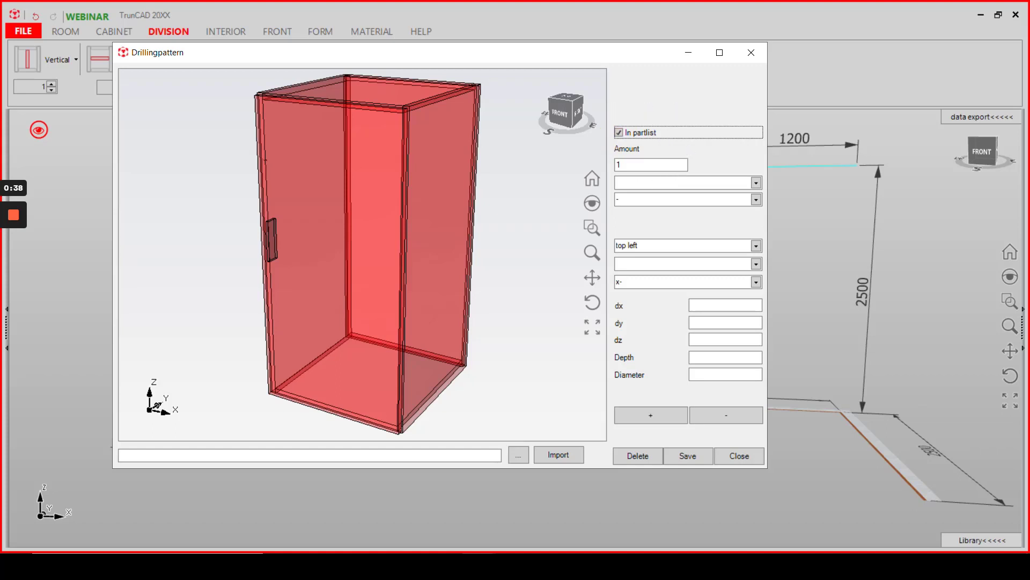
{"action": "left_click", "coordinate": [669, 182]}
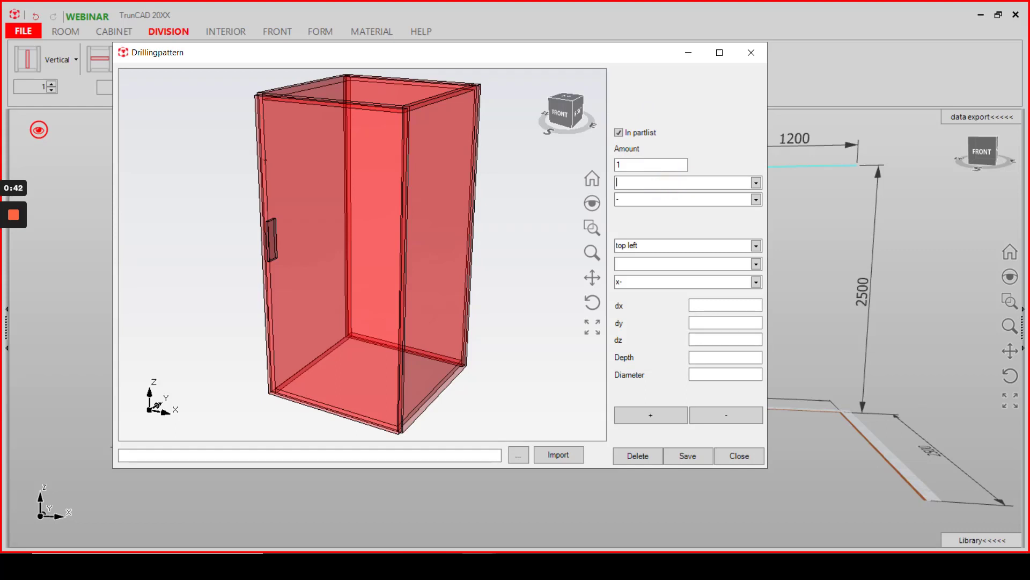
{"action": "type", "text": "crossbar front"}
Set the pattern's reference point to bottom left and its depth reference to front.
{"action": "left_click", "coordinate": [756, 246]}
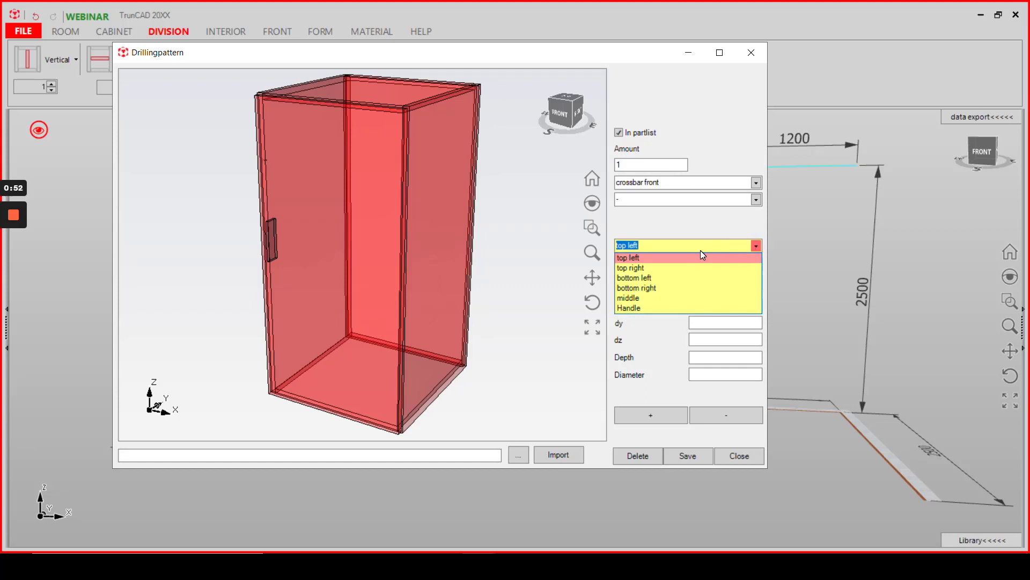
{"action": "left_click", "coordinate": [688, 278]}
{"action": "left_click", "coordinate": [756, 264]}
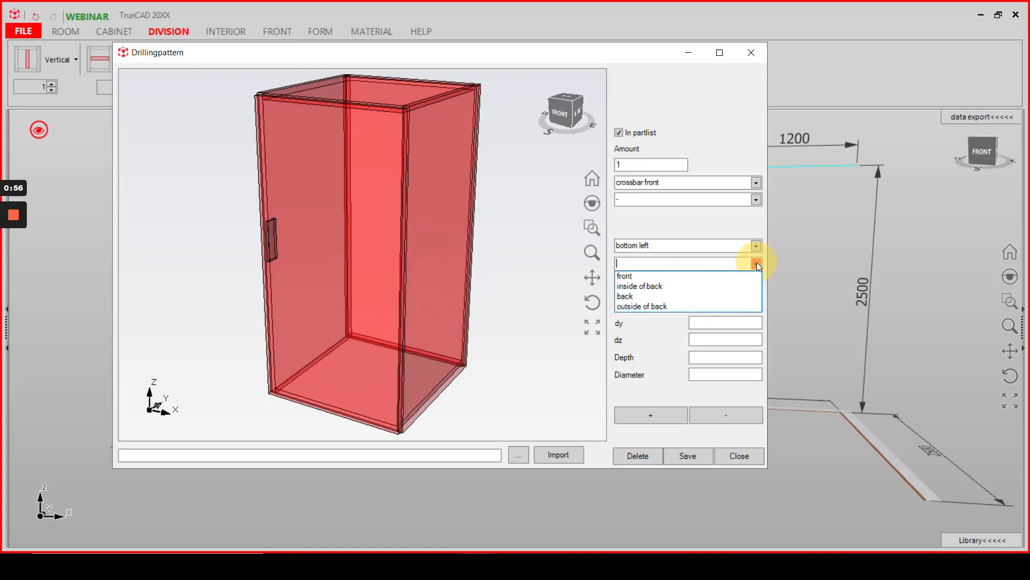
{"action": "left_click", "coordinate": [706, 274]}
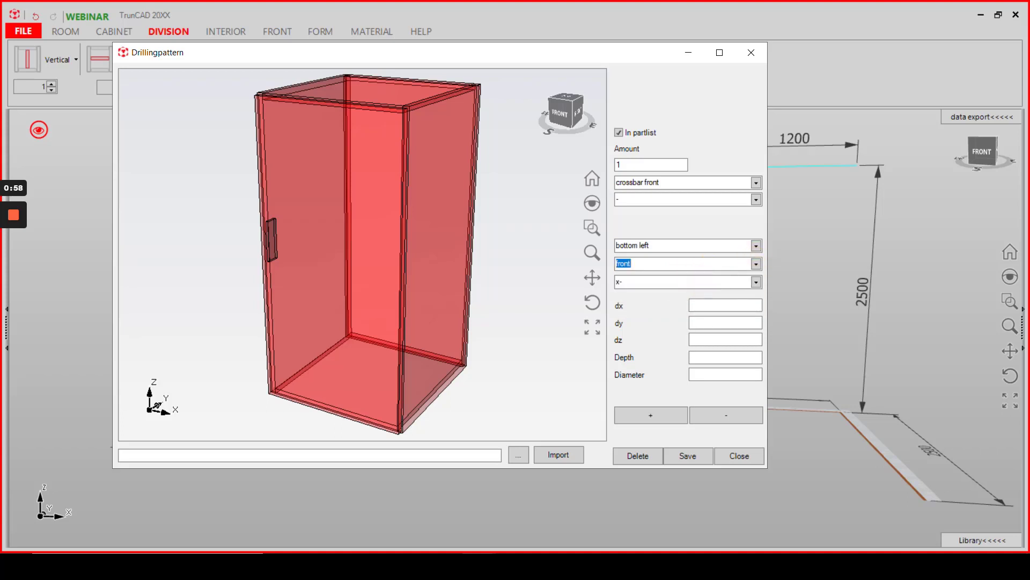
Set the crossbar's orientation to xz, starting from the cabinet's inner bottom-left front corner.
{"action": "scroll", "coordinate": [290, 401], "scroll_direction": "up", "scroll_amount": 3}
{"action": "middle_click_drag", "start_coordinate": [266, 402], "coordinate": [285, 403]}
{"action": "scroll", "coordinate": [283, 403], "scroll_direction": "up", "scroll_amount": 1}
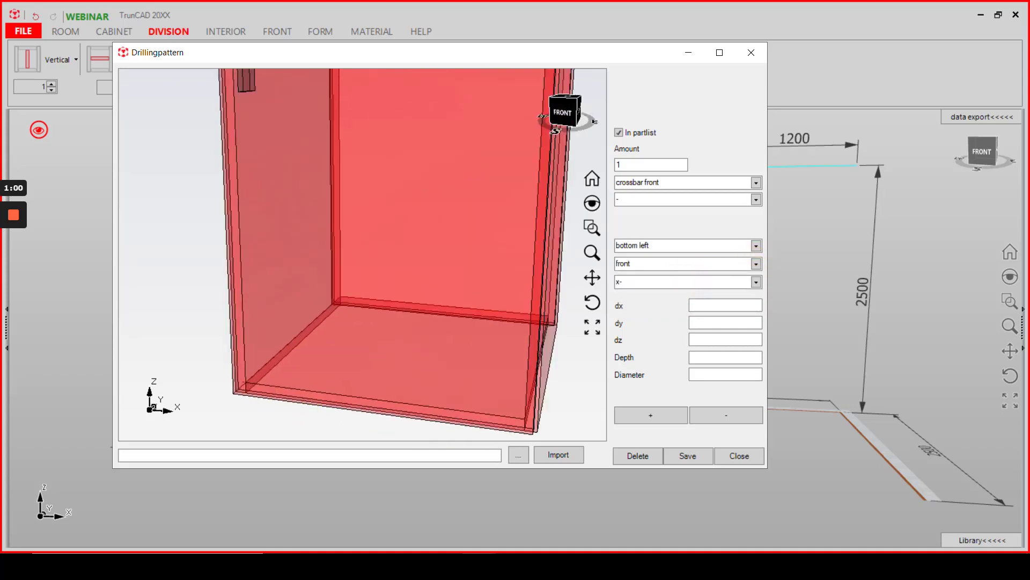
{"action": "scroll", "coordinate": [243, 391], "scroll_direction": "up", "scroll_amount": 3}
{"action": "left_click", "coordinate": [256, 381]}
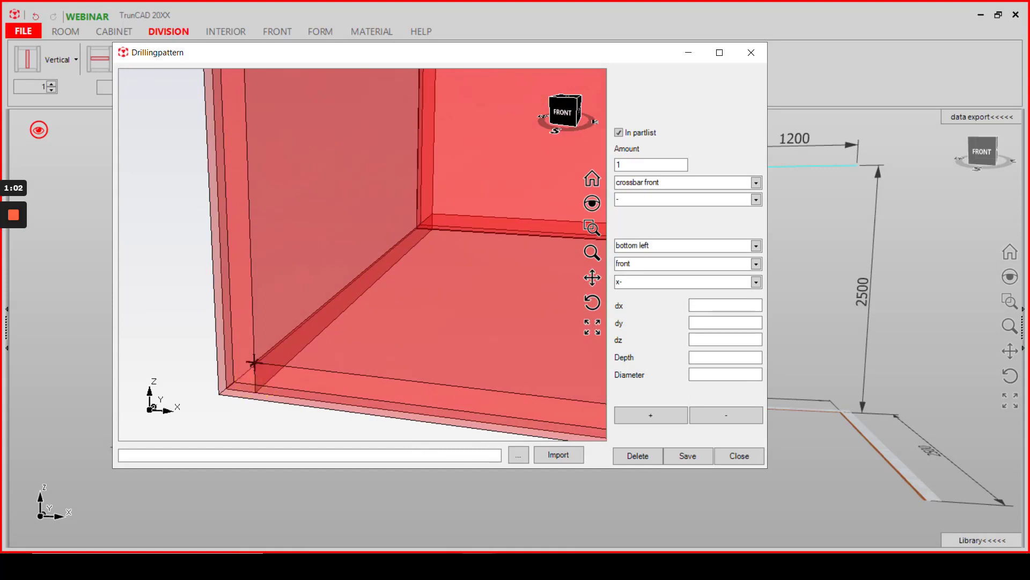
{"action": "middle_click_drag", "start_coordinate": [257, 380], "coordinate": [273, 373]}
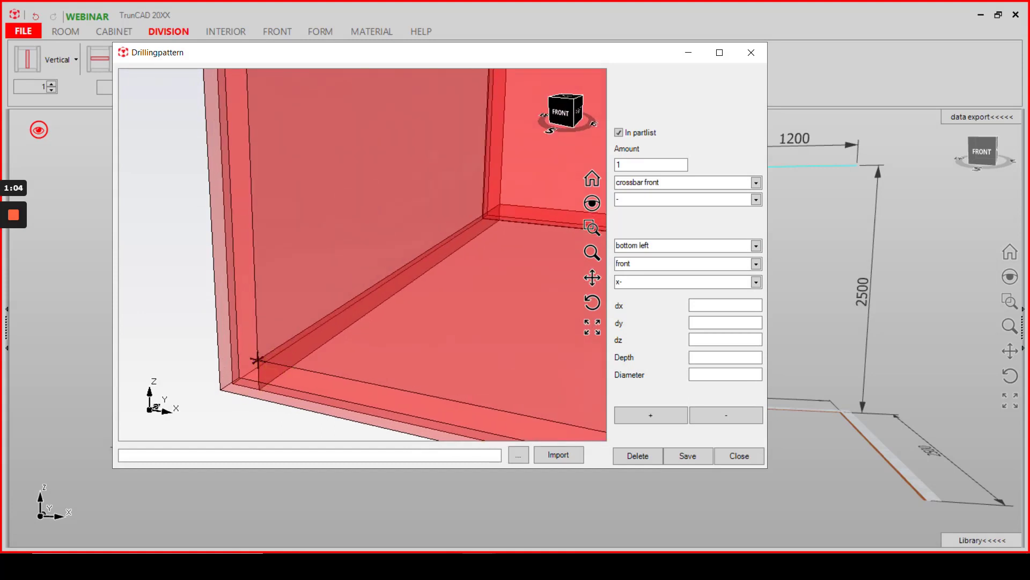
{"action": "scroll", "coordinate": [273, 370], "scroll_direction": "down", "scroll_amount": 1}
{"action": "scroll", "coordinate": [263, 359], "scroll_direction": "down", "scroll_amount": 2}
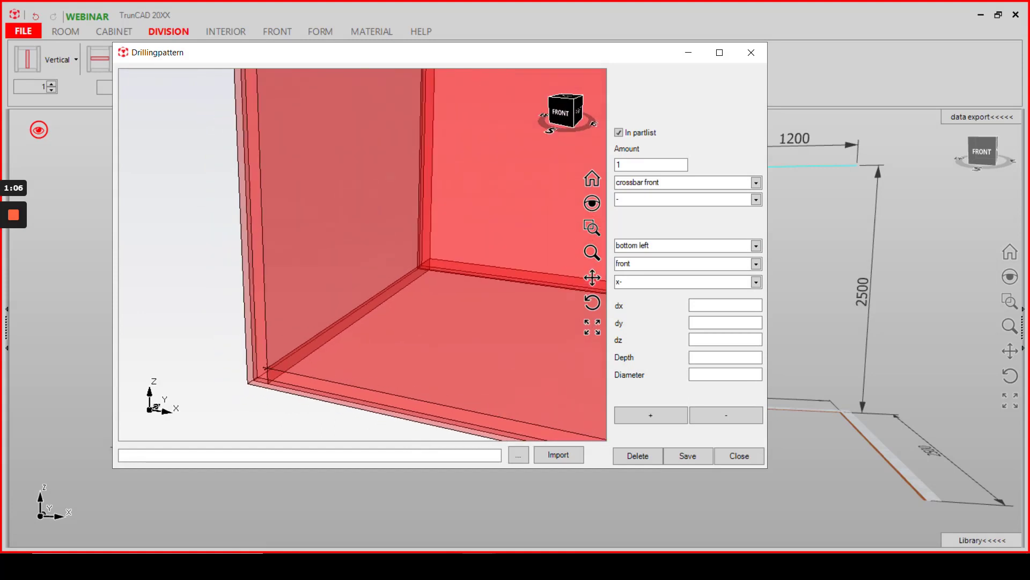
{"action": "scroll", "coordinate": [266, 368], "scroll_direction": "up", "scroll_amount": 3}
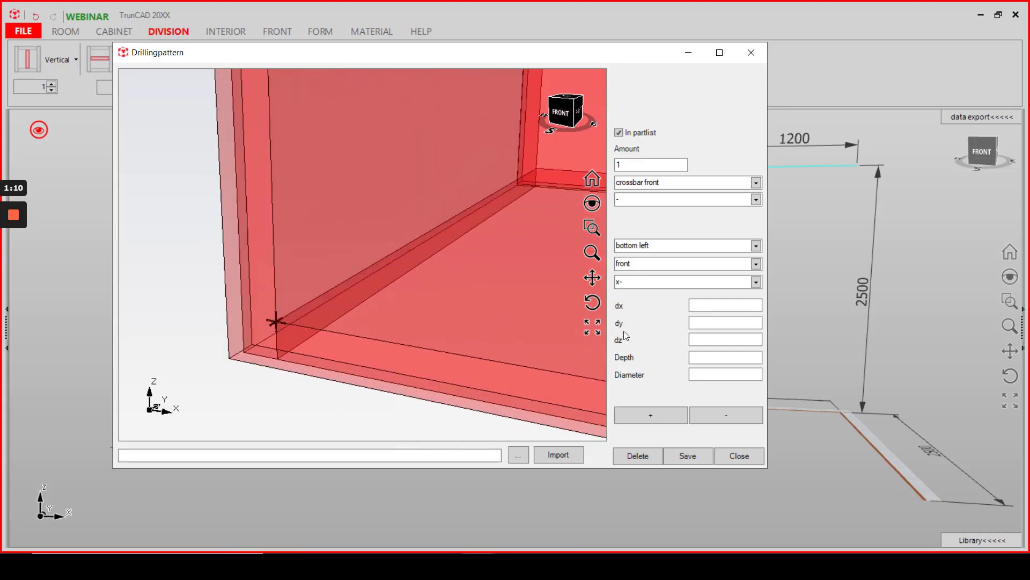
{"action": "left_click", "coordinate": [756, 283]}
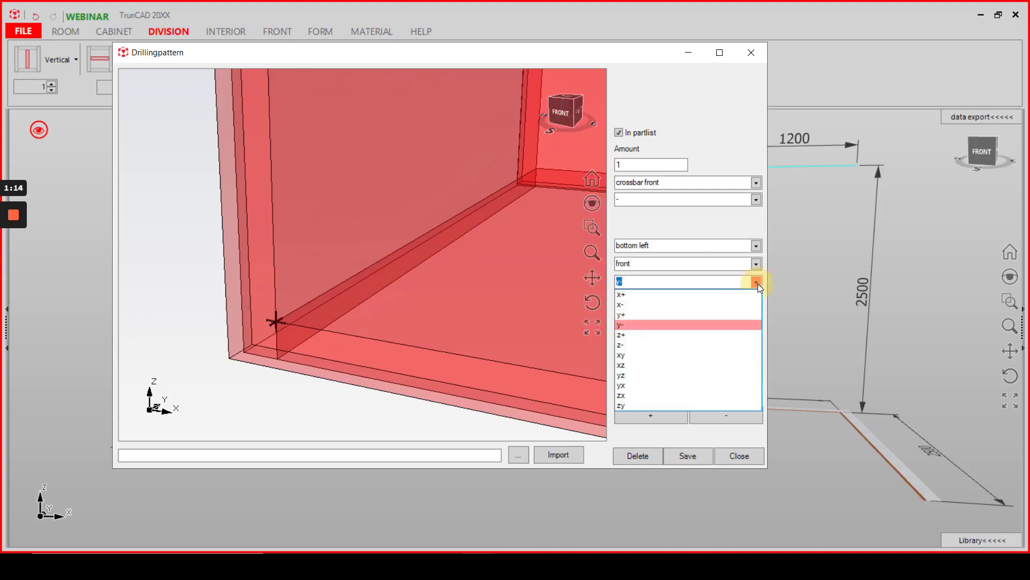
{"action": "left_click", "coordinate": [707, 367]}
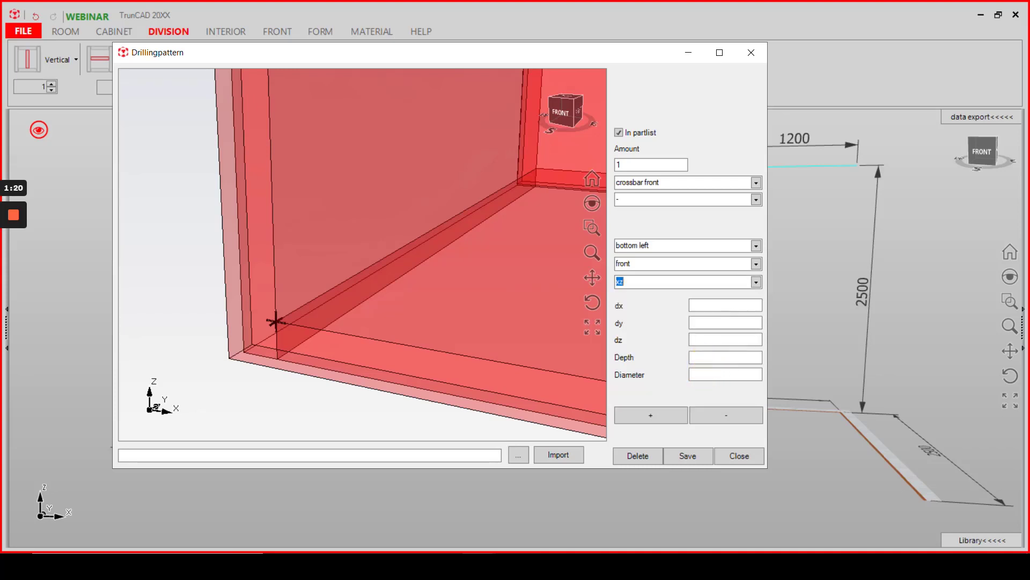
Set the crossbar's dx, dy and dz offsets to 0.
{"action": "scroll", "coordinate": [363, 346], "scroll_direction": "down", "scroll_amount": 1}
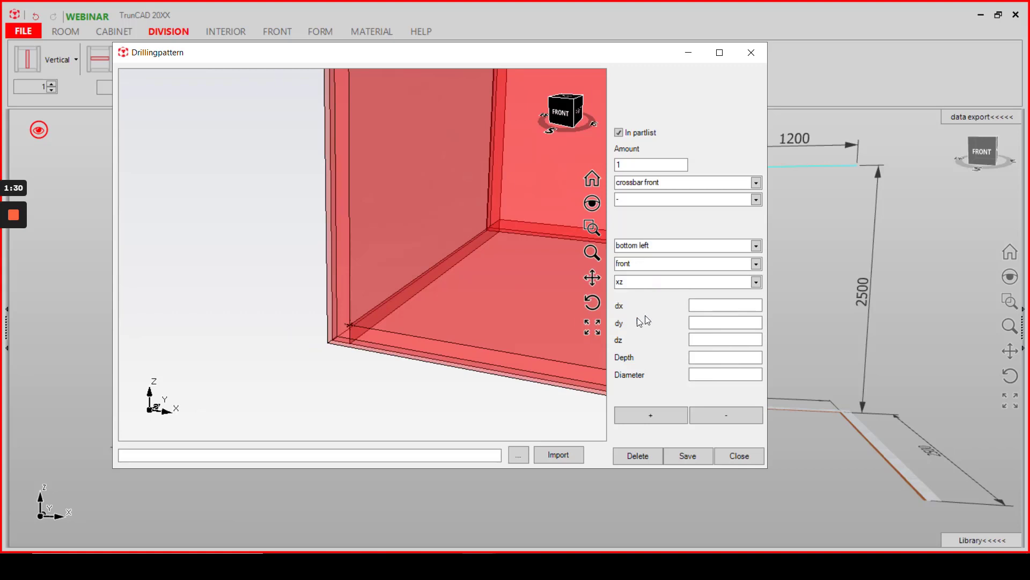
{"action": "scroll", "coordinate": [348, 324], "scroll_direction": "up", "scroll_amount": 2}
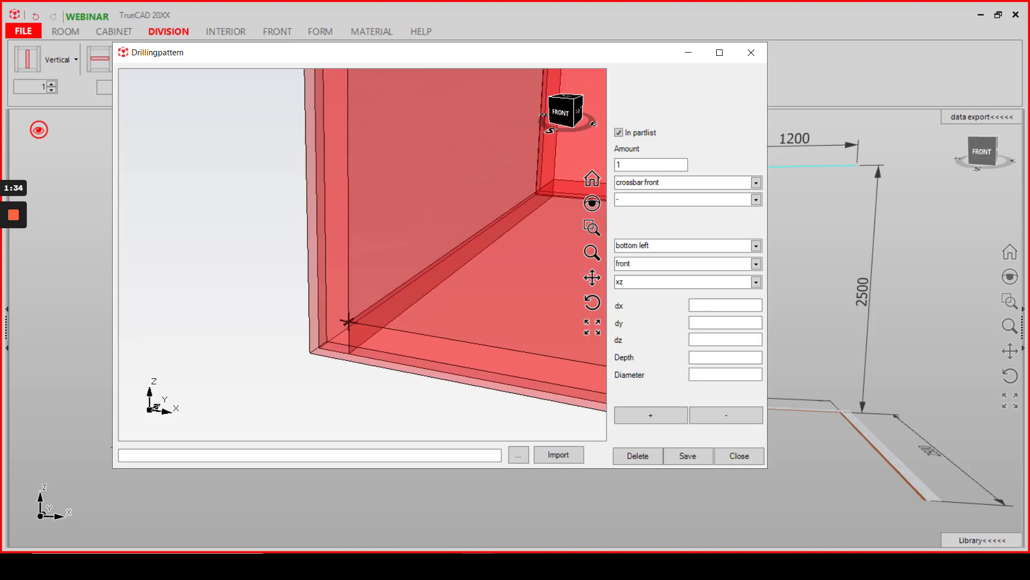
{"action": "left_click", "coordinate": [715, 305]}
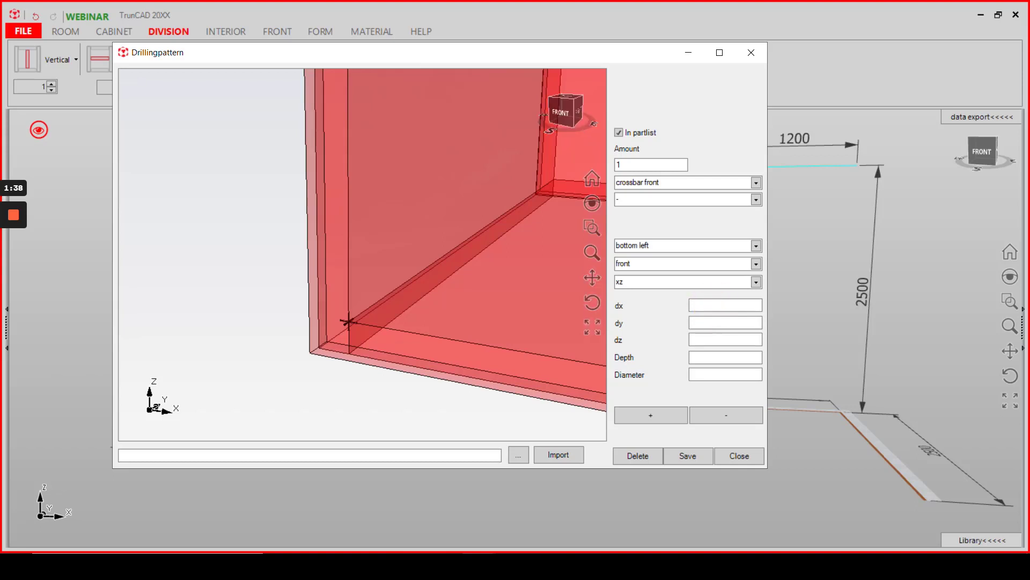
{"action": "type", "text": "0"}
{"action": "left_click", "coordinate": [709, 322]}
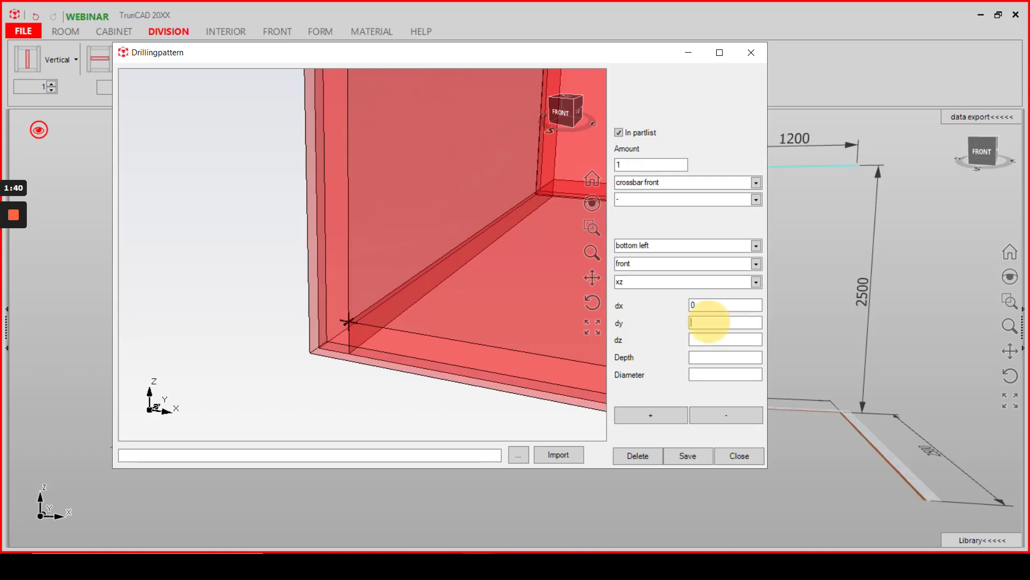
{"action": "type", "text": "0"}
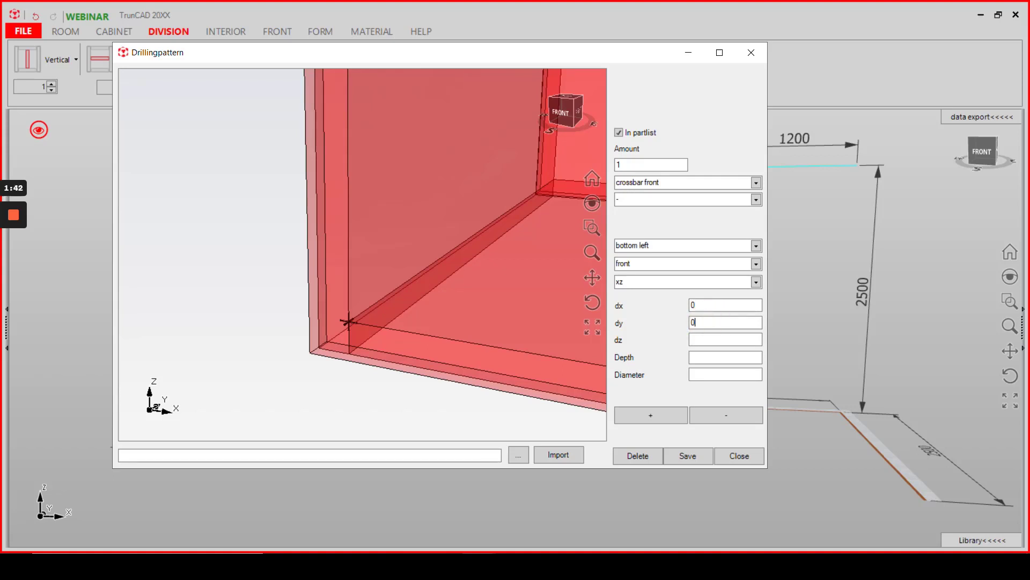
{"action": "left_click", "coordinate": [708, 336]}
{"action": "type", "text": "0"}
Set the crossbar's depth to 1 and its diameter to 70.
{"action": "scroll", "coordinate": [451, 334], "scroll_direction": "down", "scroll_amount": 3}
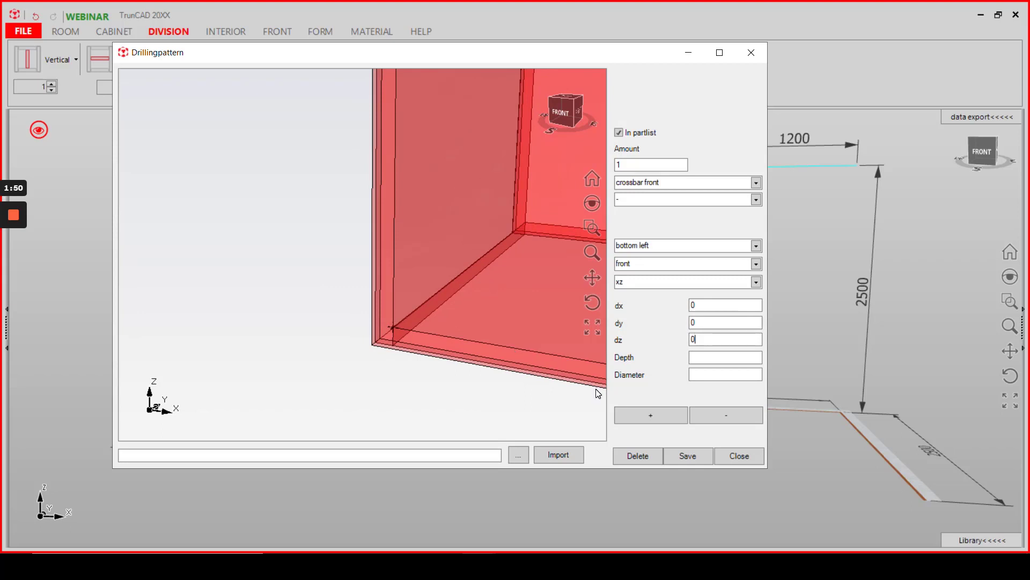
{"action": "scroll", "coordinate": [596, 391], "scroll_direction": "down", "scroll_amount": 3}
{"action": "middle_click_drag", "start_coordinate": [462, 327], "coordinate": [419, 317]}
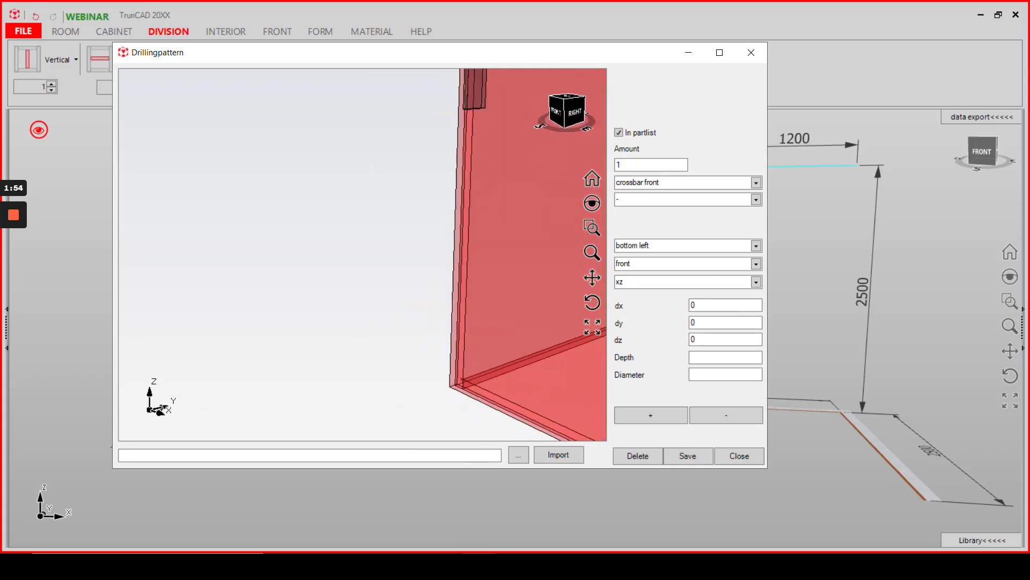
{"action": "scroll", "coordinate": [528, 254], "scroll_direction": "down", "scroll_amount": 3}
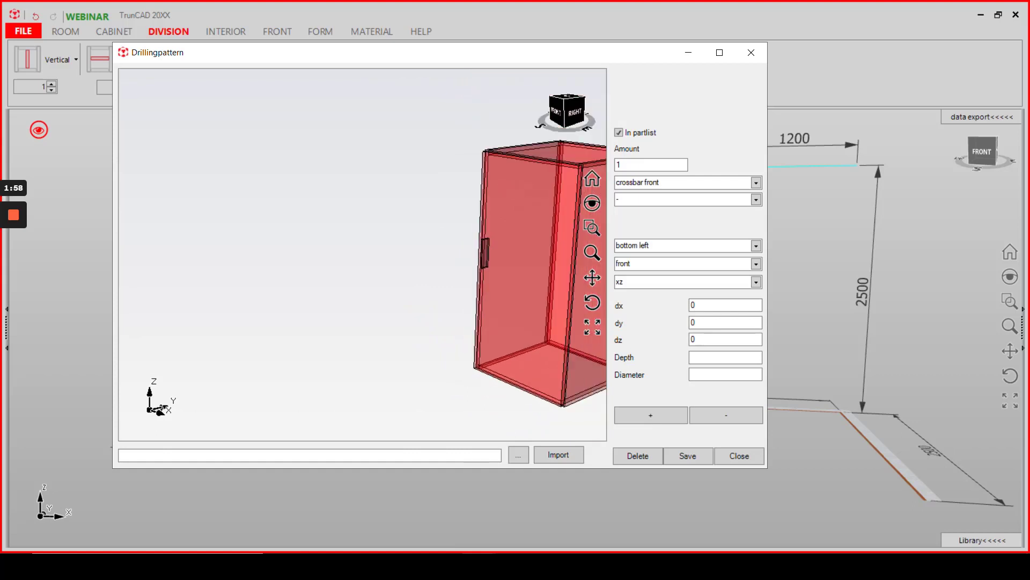
{"action": "scroll", "coordinate": [591, 400], "scroll_direction": "up", "scroll_amount": 4}
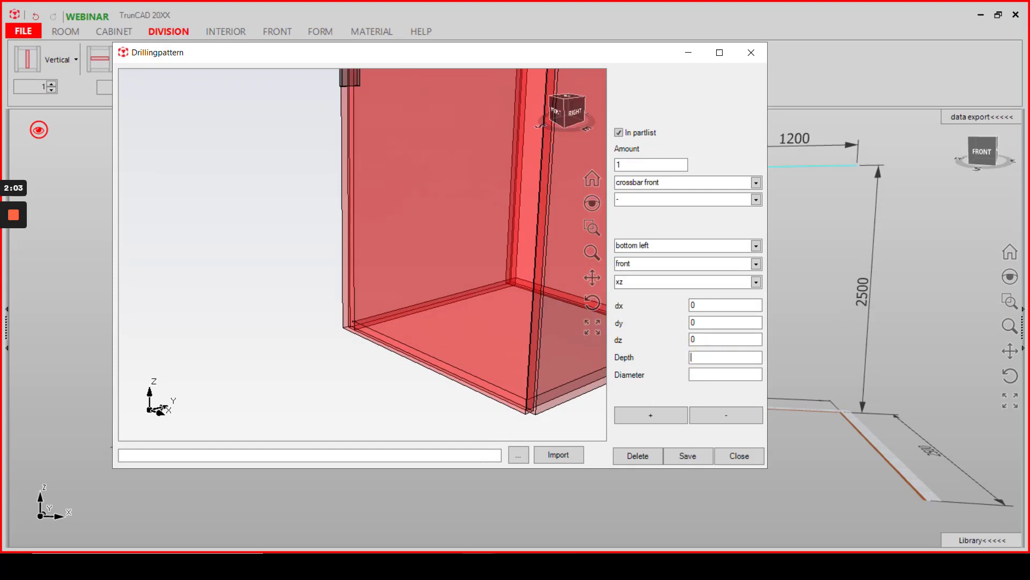
{"action": "type", "text": "1"}
{"action": "middle_click_drag", "start_coordinate": [480, 413], "coordinate": [518, 412]}
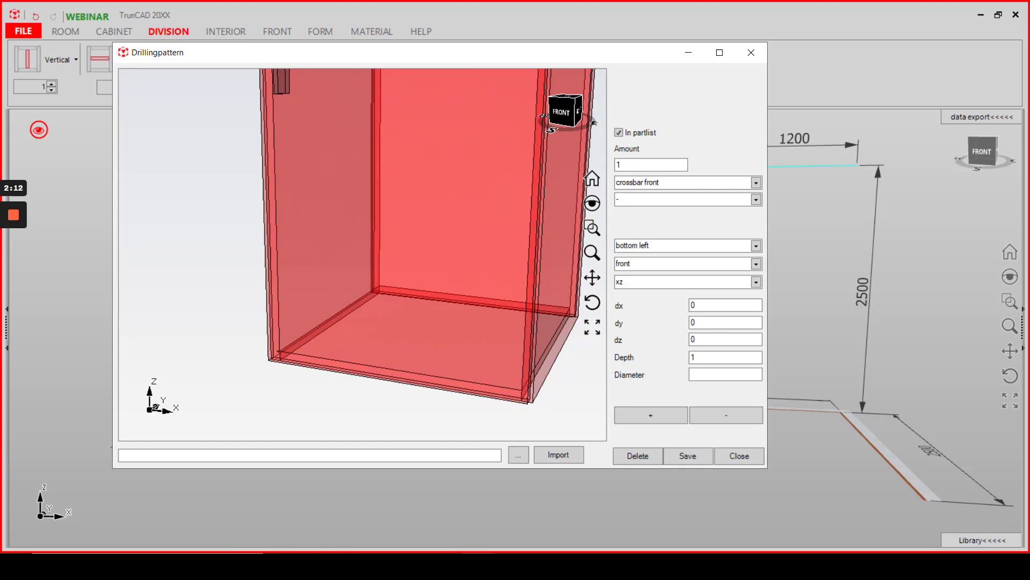
{"action": "scroll", "coordinate": [341, 408], "scroll_direction": "down", "scroll_amount": 1}
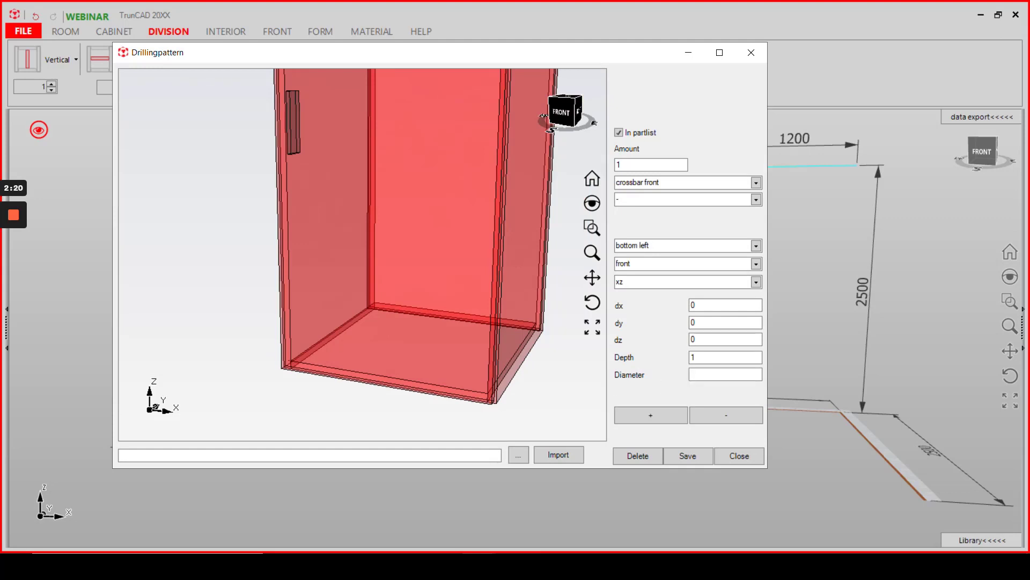
{"action": "scroll", "coordinate": [297, 371], "scroll_direction": "up", "scroll_amount": 2}
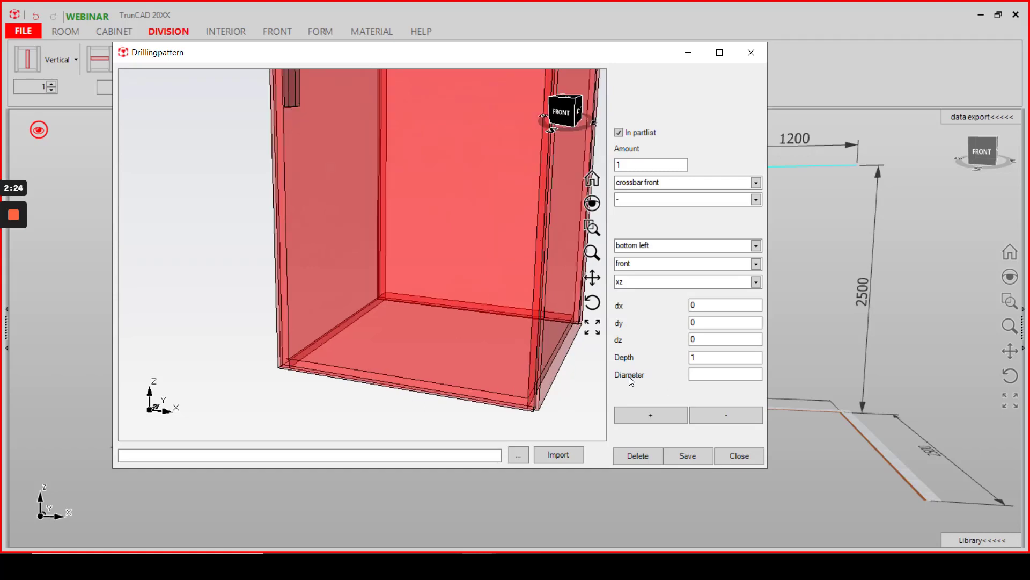
{"action": "left_click", "coordinate": [708, 374]}
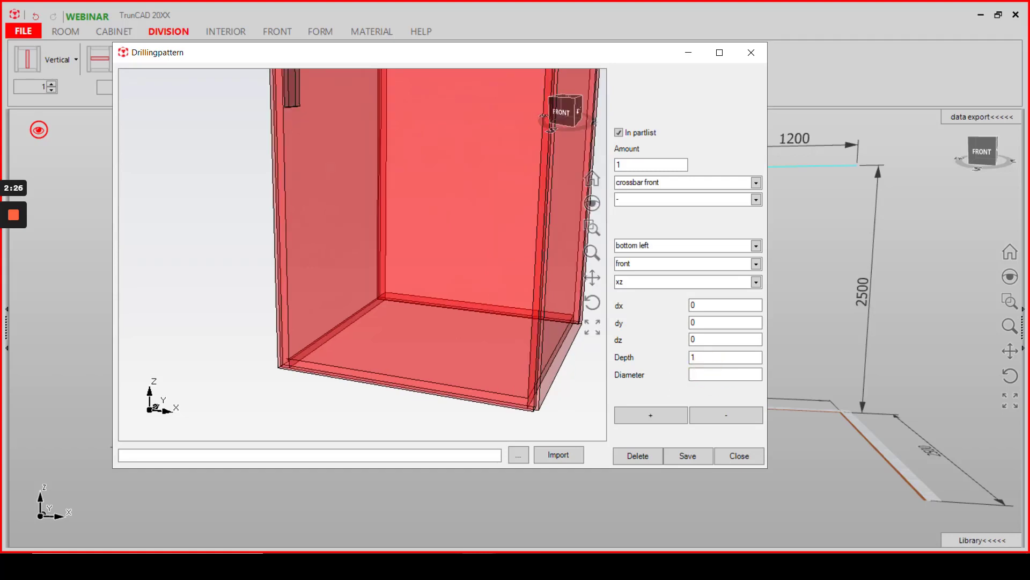
{"action": "type", "text": "70"}
Add the defined crossbar to the preview cabinet and save the drilling pattern, leaving the pattern editor.
{"action": "left_click", "coordinate": [648, 417]}
{"action": "middle_click_drag", "start_coordinate": [379, 406], "coordinate": [263, 406]}
{"action": "left_click_drag", "start_coordinate": [379, 406], "coordinate": [379, 405]}
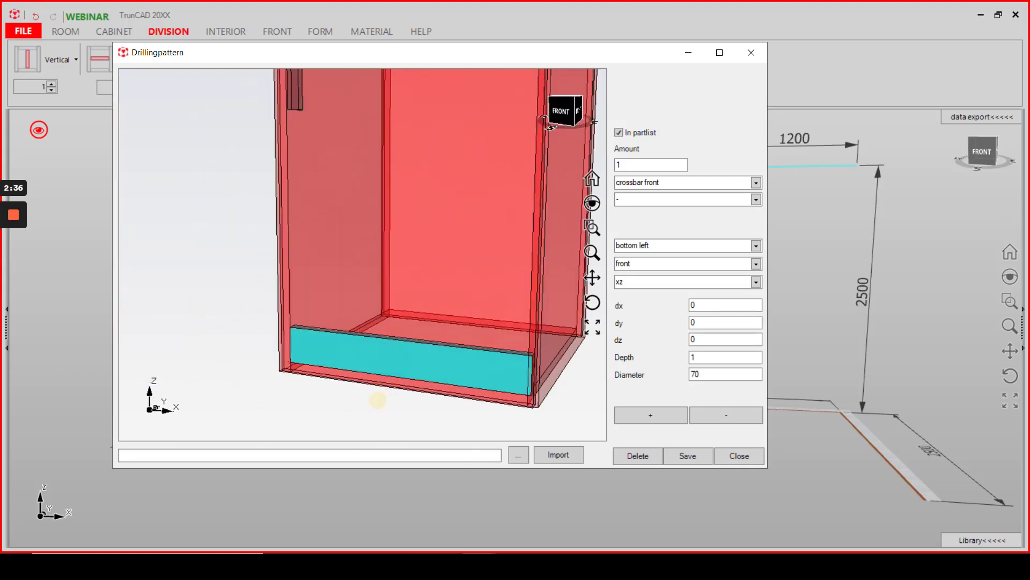
{"action": "left_click", "coordinate": [691, 455]}
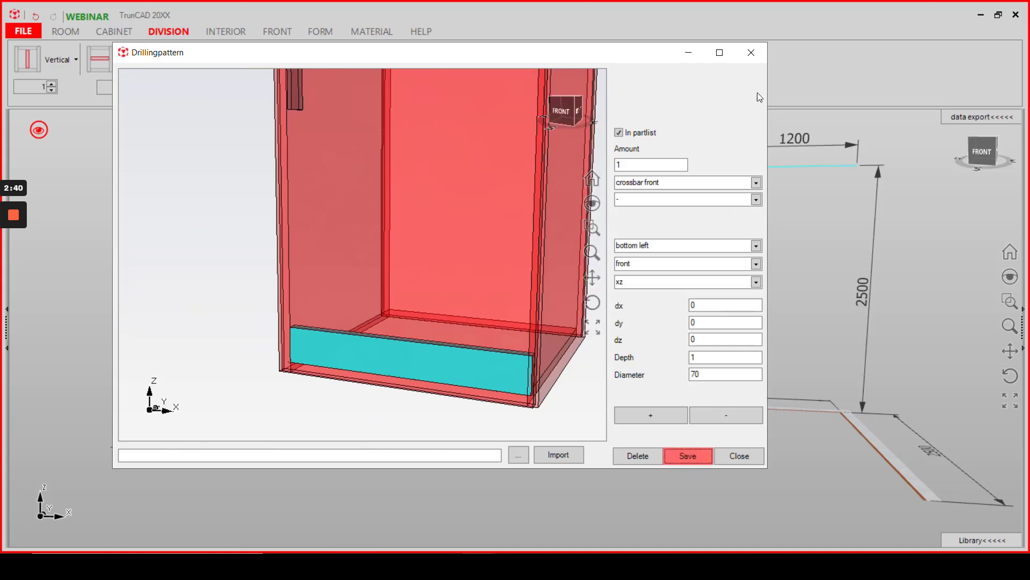
{"action": "left_click", "coordinate": [751, 51]}
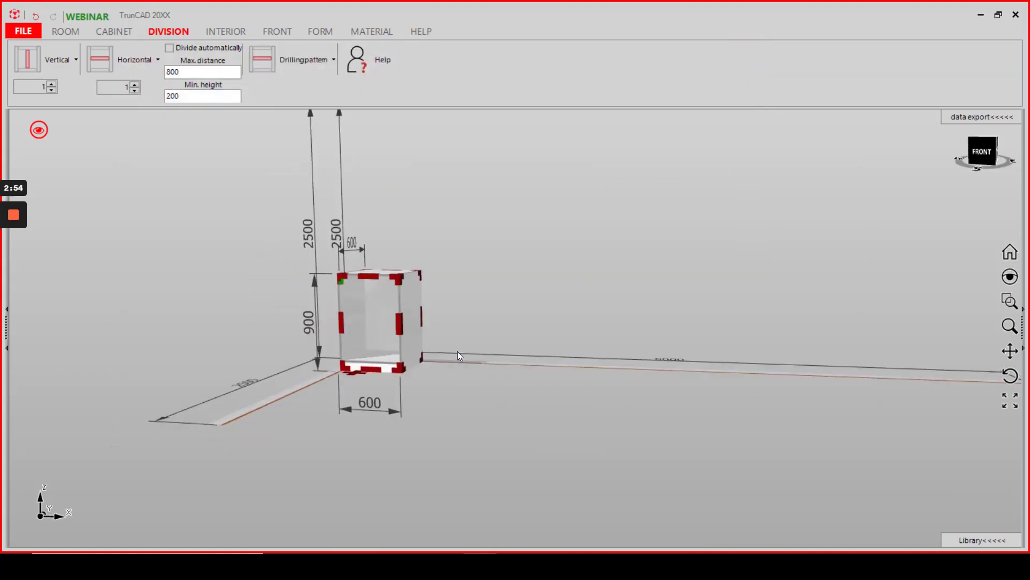
Apply the "crossbar front" drilling pattern to the interior of the 600 mm wide cabinet.
{"action": "scroll", "coordinate": [370, 351], "scroll_direction": "up", "scroll_amount": 3}
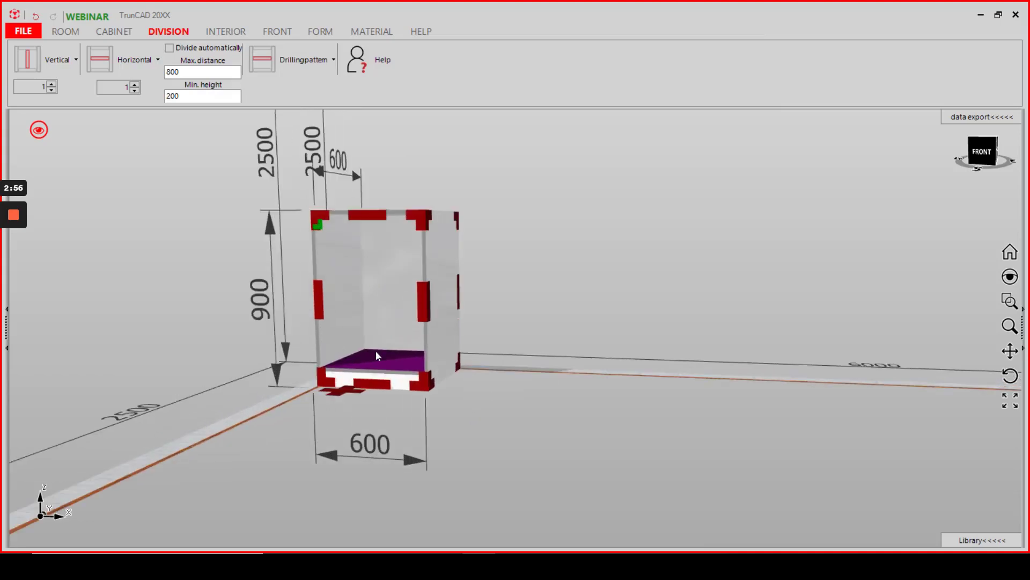
{"action": "middle_click_drag", "start_coordinate": [551, 328], "coordinate": [514, 340]}
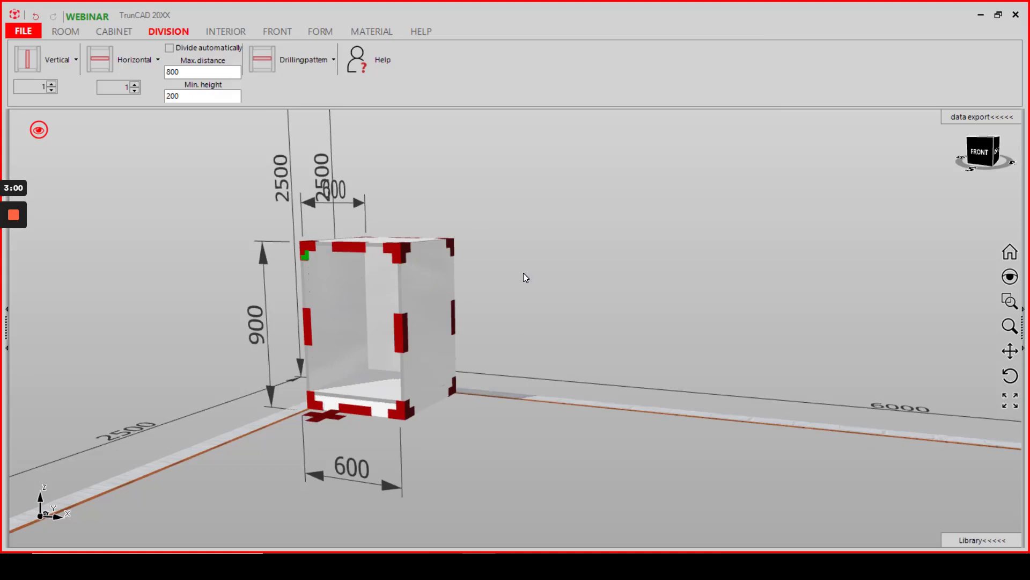
{"action": "middle_click_drag", "start_coordinate": [523, 273], "coordinate": [522, 274]}
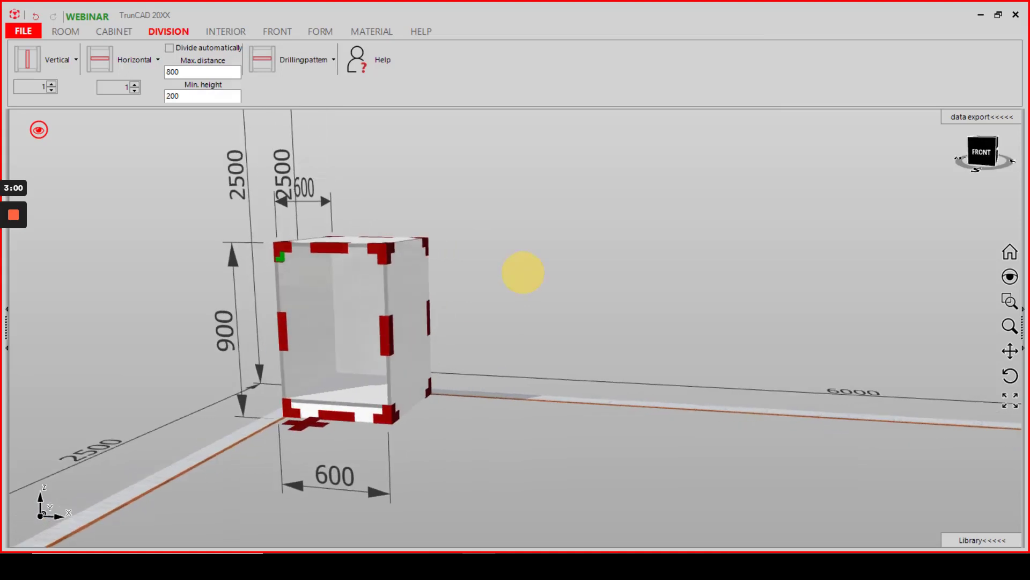
{"action": "left_click", "coordinate": [332, 69]}
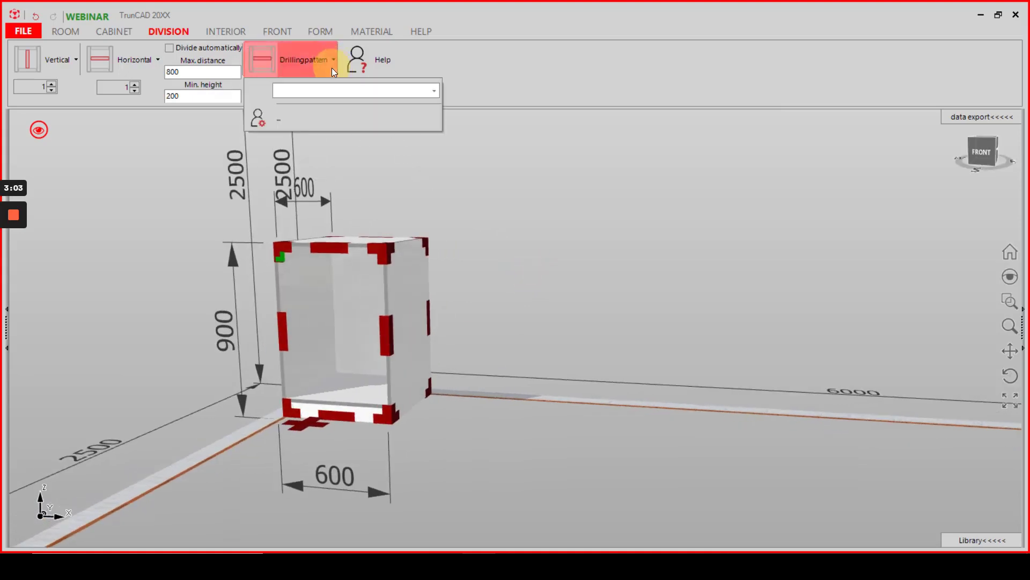
{"action": "left_click", "coordinate": [434, 91]}
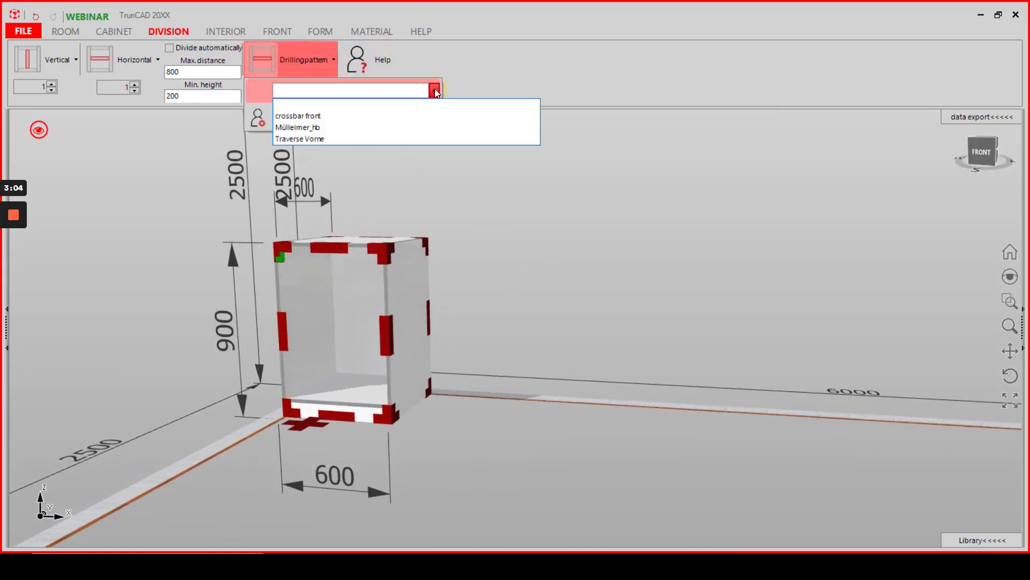
{"action": "left_click", "coordinate": [427, 116]}
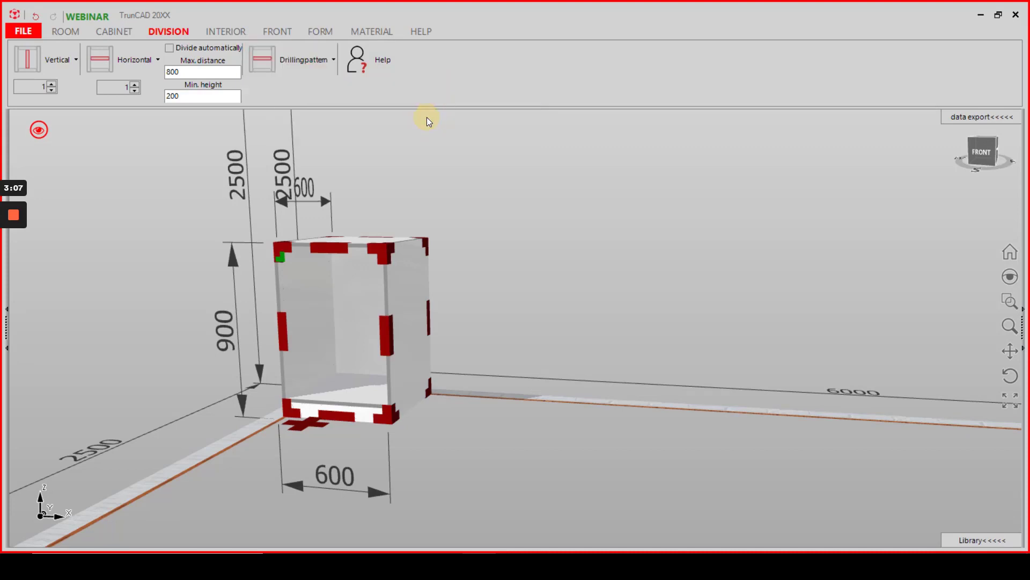
{"action": "left_click", "coordinate": [313, 57]}
{"action": "left_click", "coordinate": [345, 314]}
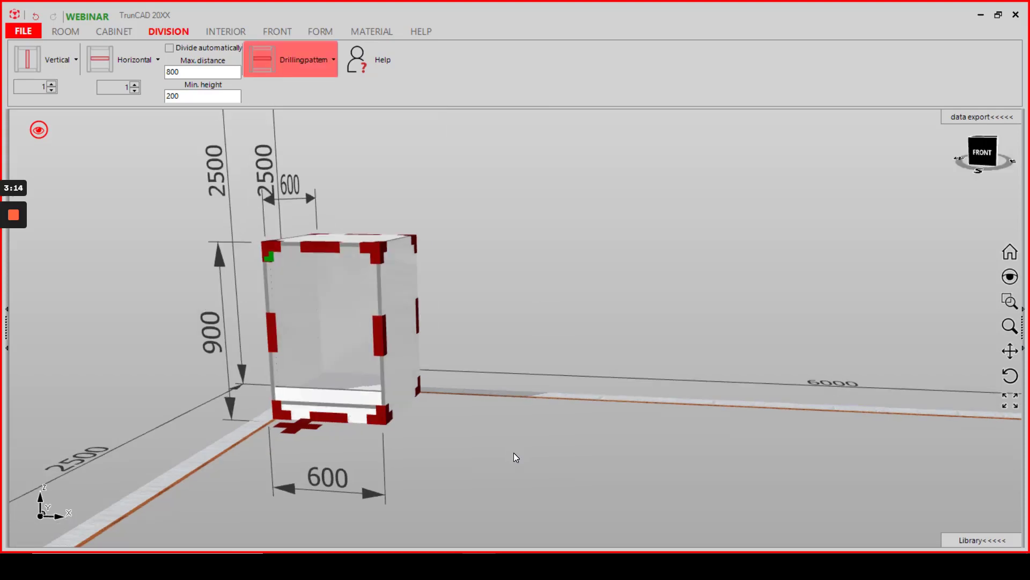
{"action": "middle_click_drag", "start_coordinate": [495, 436], "coordinate": [519, 431]}
{"action": "right_click_drag", "start_coordinate": [518, 431], "coordinate": [554, 430]}
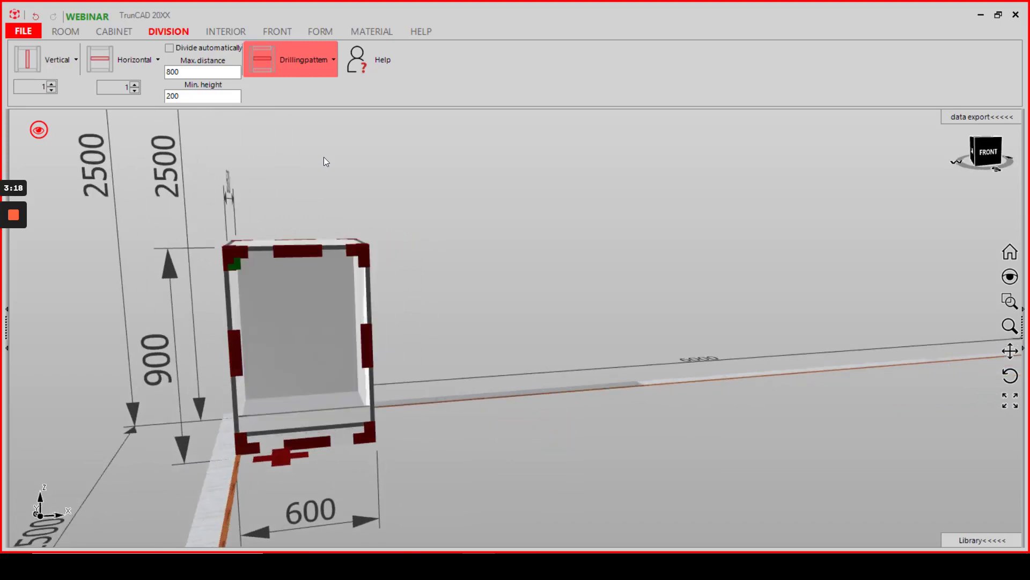